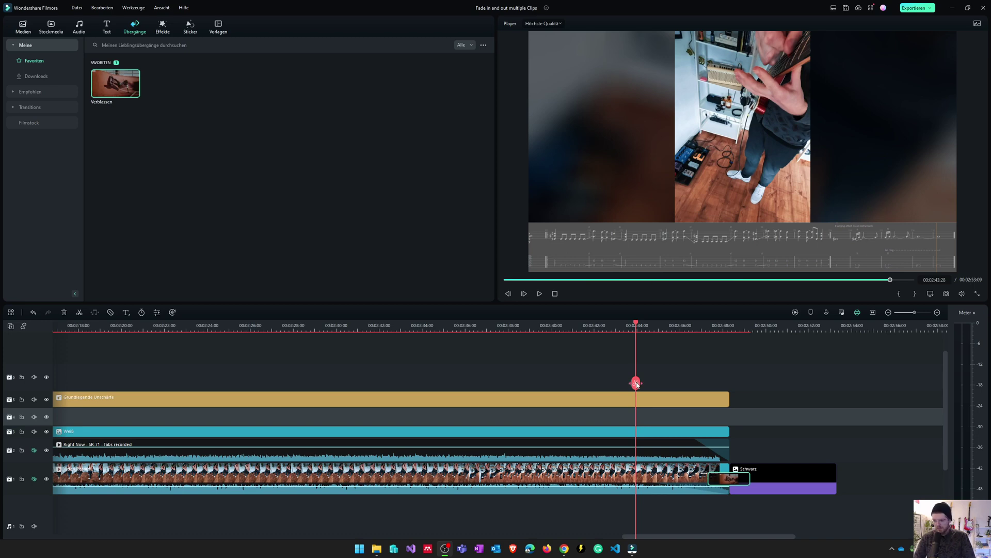
Move the playhead to about 00:02:47:15, near where the stacked clips end
left_click_drag(636, 383, 712, 391)
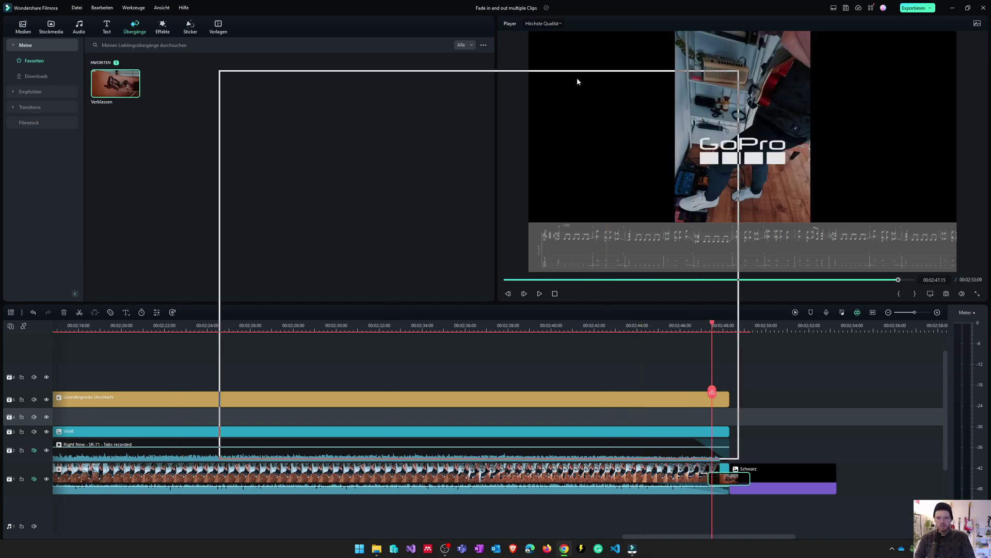
Bring the YouTube fade tutorial over Filmora and scrub it from 1:02 to 1:11
left_click_drag(578, 77, 555, 42)
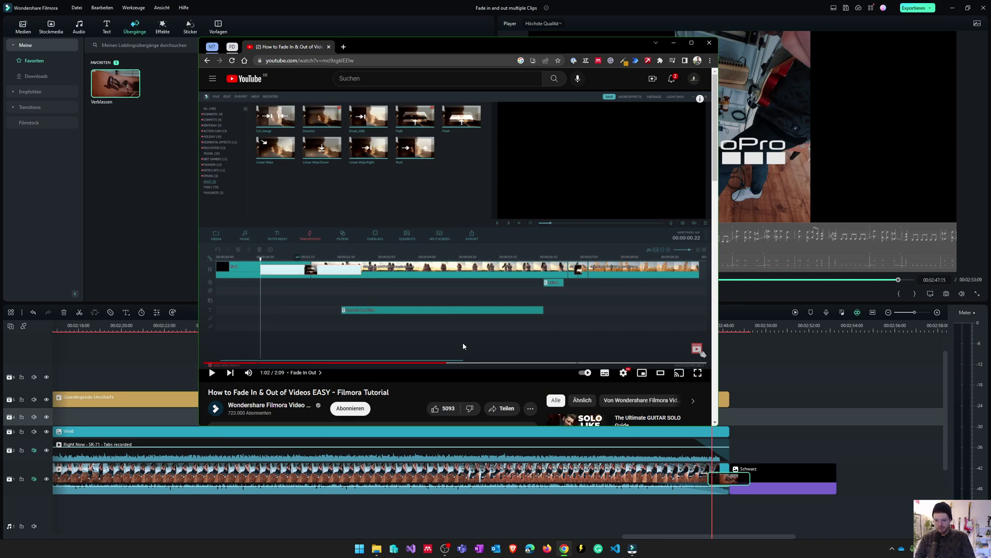
left_click_drag(509, 364, 482, 366)
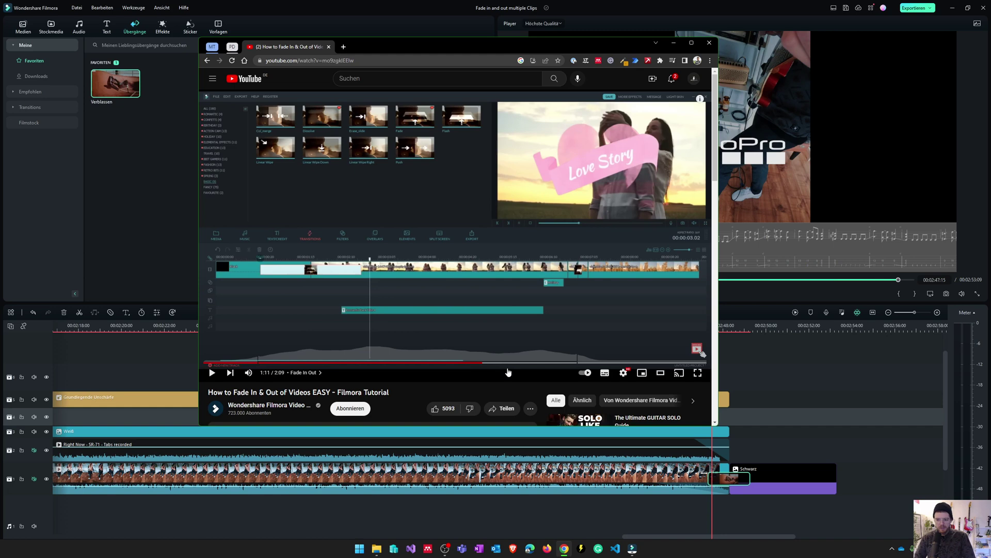
Back in Filmora, preview the ending and place the playhead where the clips end
left_click(665, 5)
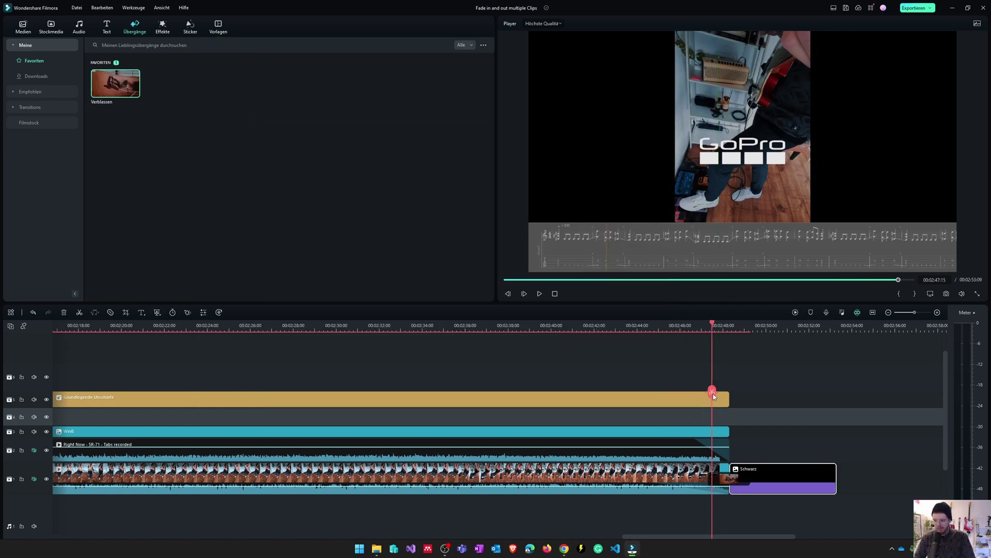
left_click_drag(714, 395, 693, 395)
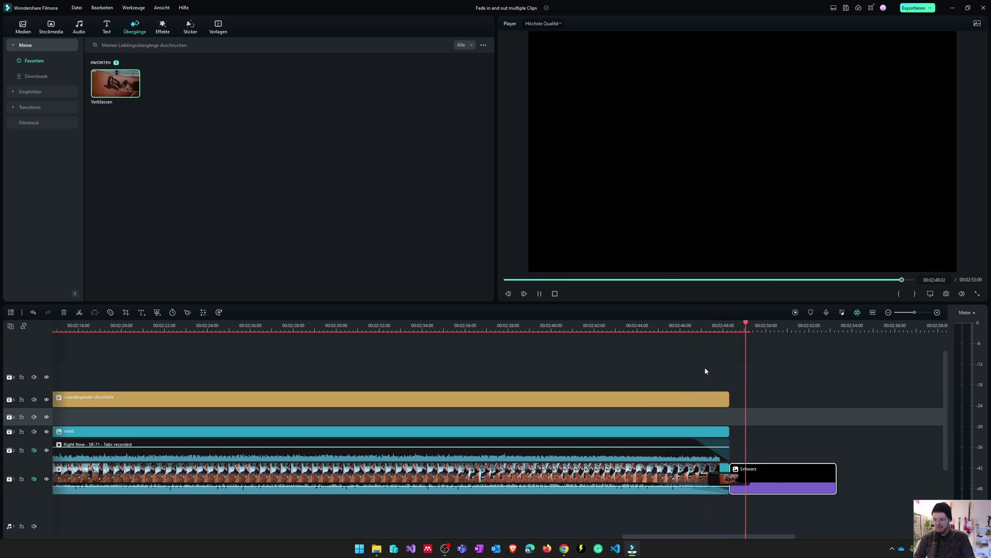
key("space")
mouse_move(767, 388)
left_mouse_down()
mouse_move(693, 389)
mouse_move(731, 390)
left_mouse_up()
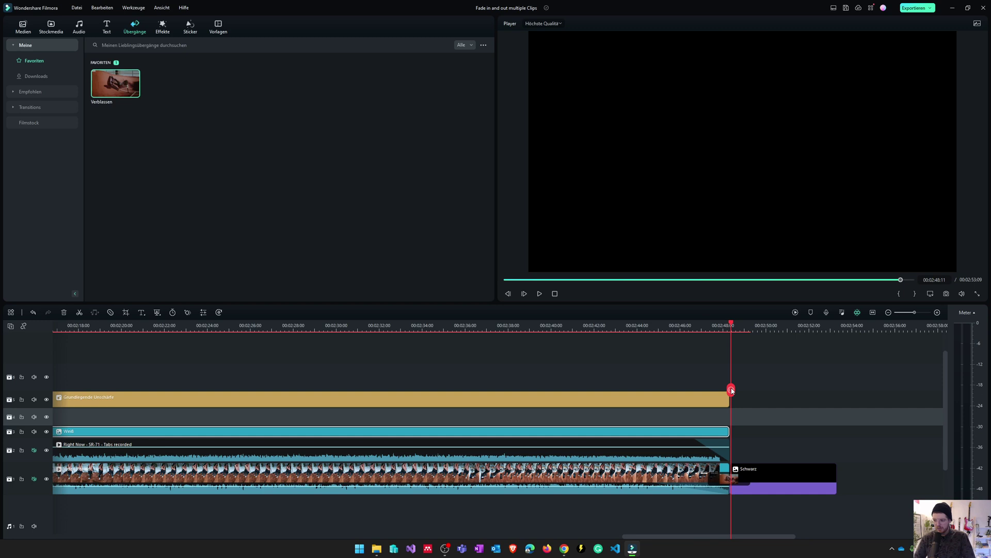
left_click_drag(731, 390, 729, 390)
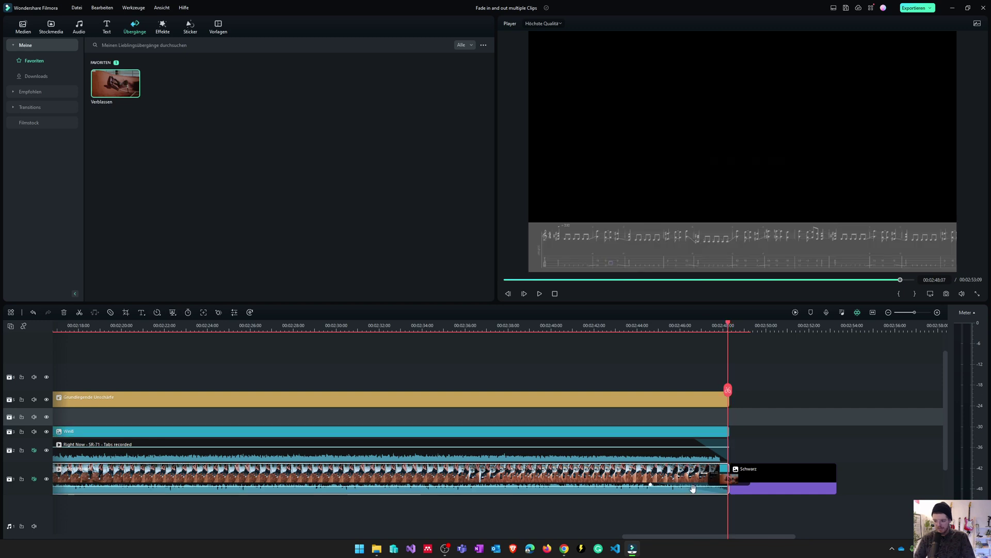
Move the black Schwarz clip onto the top track and put the playhead at its start
left_click(730, 474)
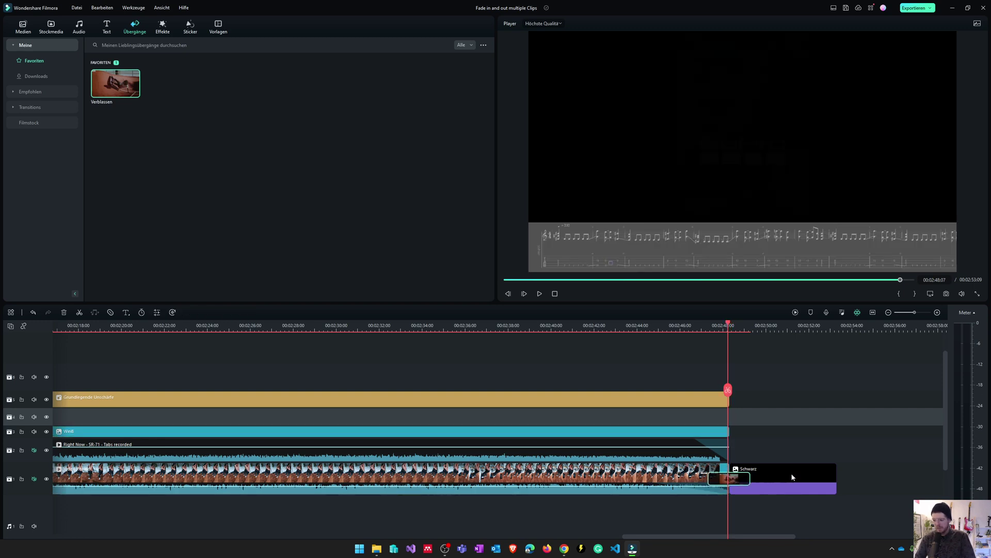
left_click(783, 485)
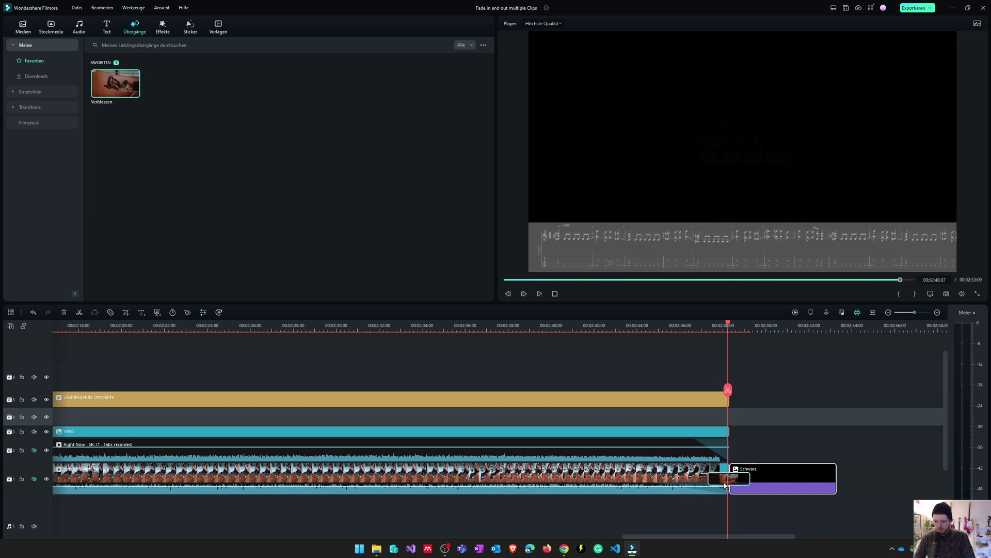
mouse_move(775, 478)
left_mouse_down()
mouse_move(720, 377)
mouse_move(670, 377)
left_mouse_up()
scroll(505, 376, "up", 2)
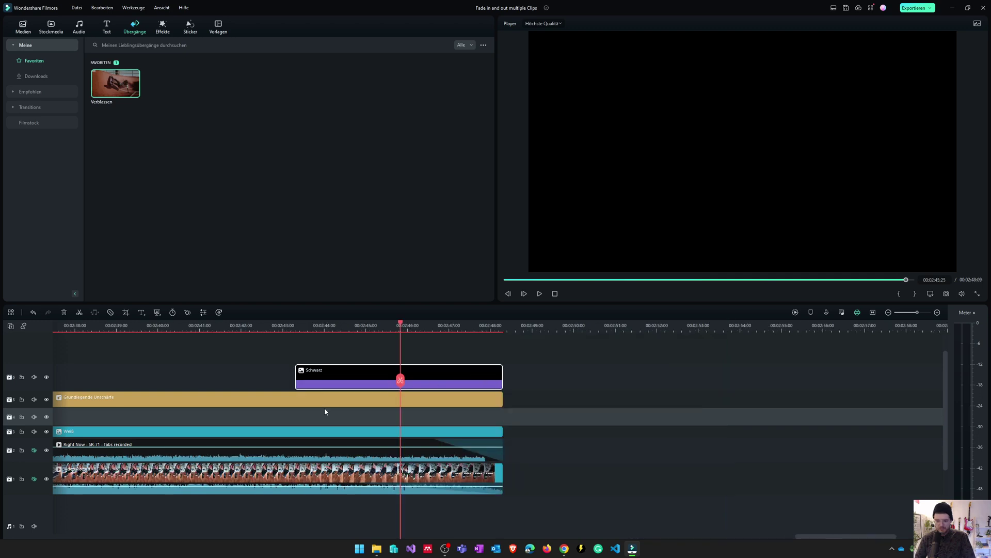
left_click_drag(399, 385, 308, 376)
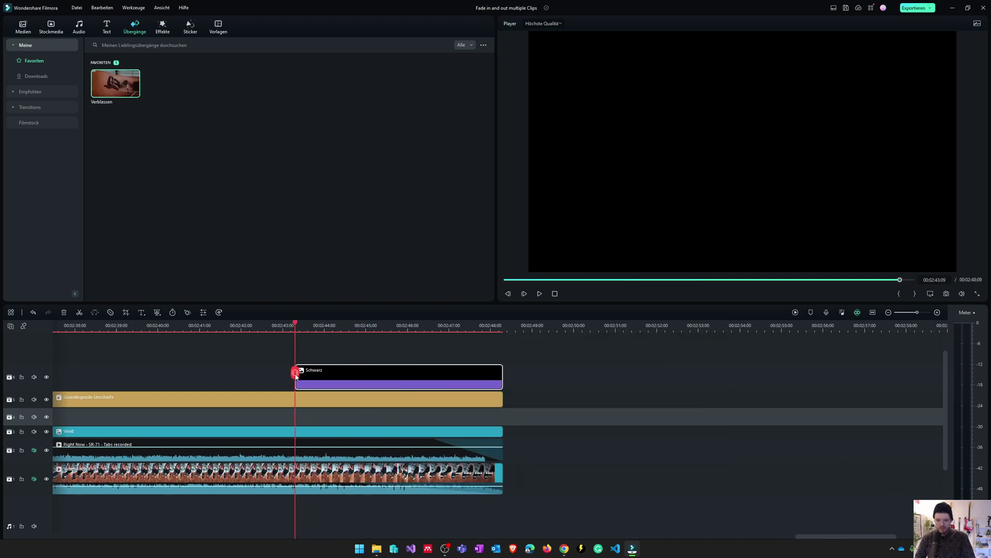
Add a Deckkraft keyframe set to 0% at the Schwarz clip's start
double_click(308, 376)
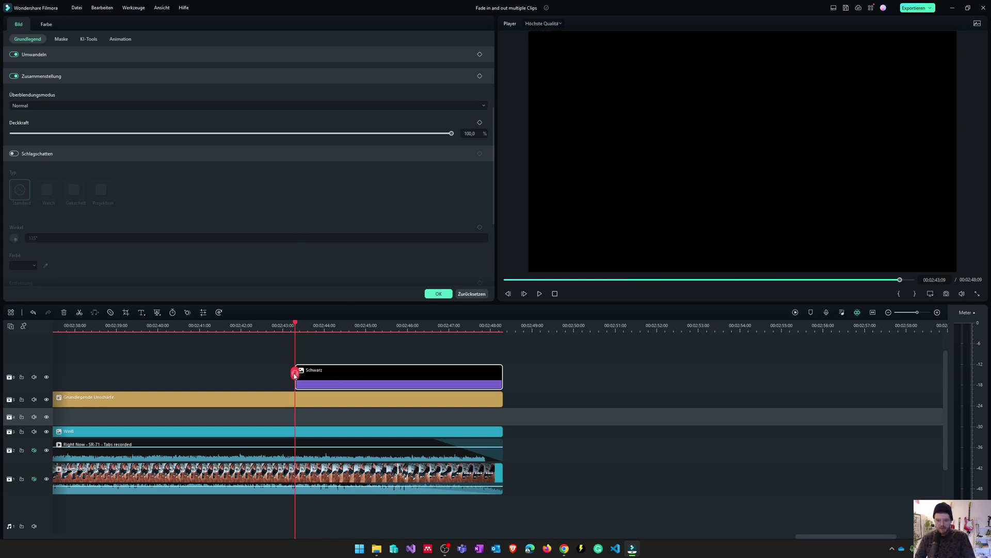
left_click(479, 123)
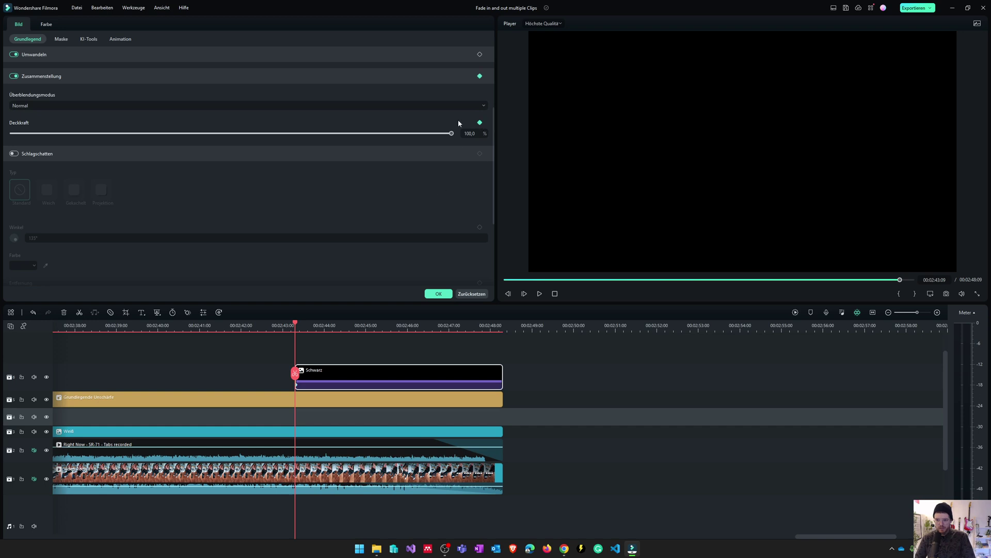
left_click_drag(368, 136, 0, 134)
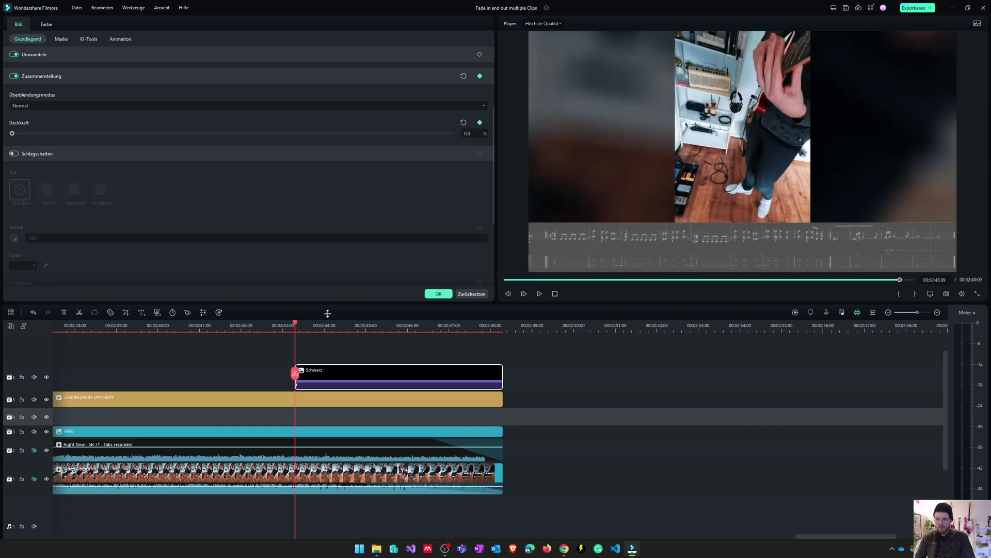
mouse_move(284, 372)
left_mouse_down()
mouse_move(497, 371)
mouse_move(427, 368)
left_mouse_up()
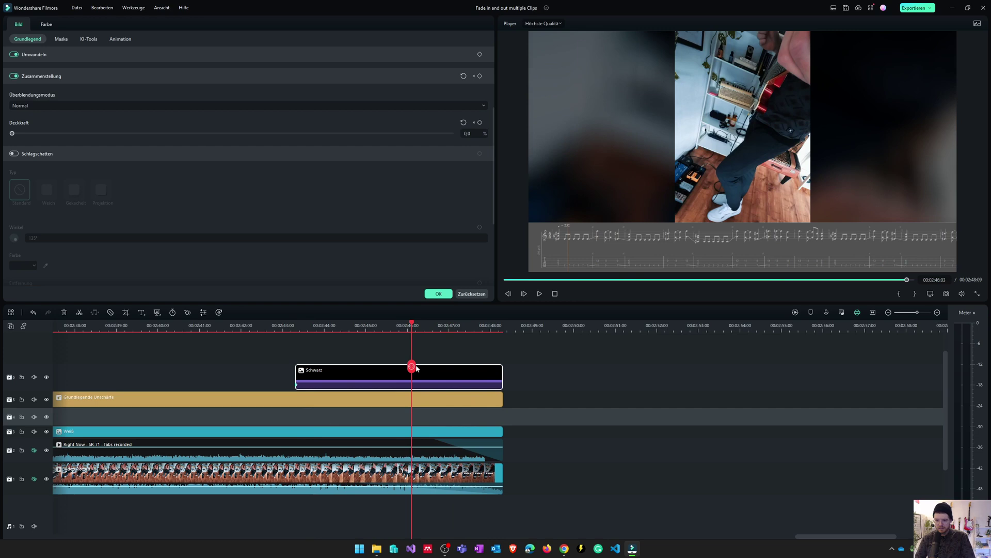
At about 02:46:08, set Deckkraft to 100% to add a second keyframe
left_click_drag(428, 367, 419, 368)
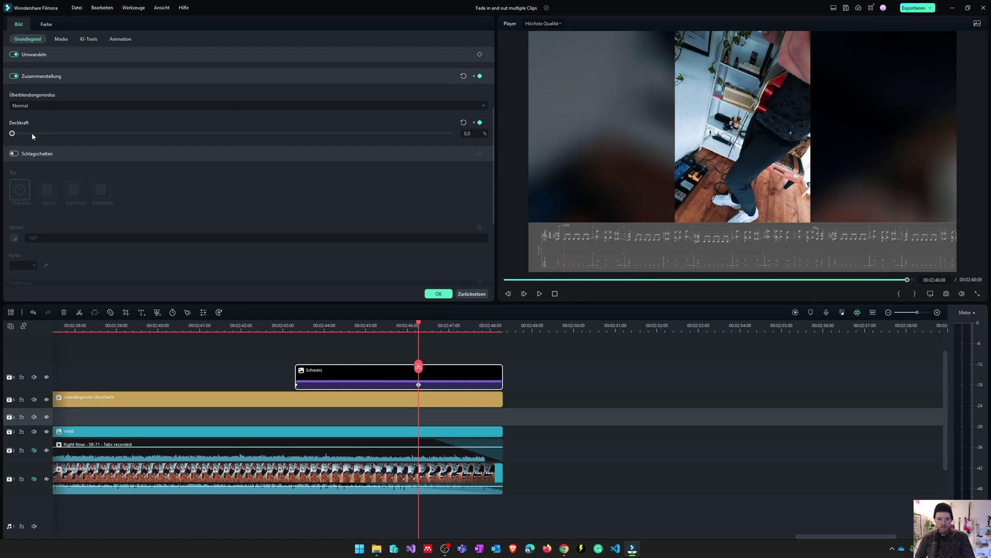
left_click_drag(90, 141, 455, 135)
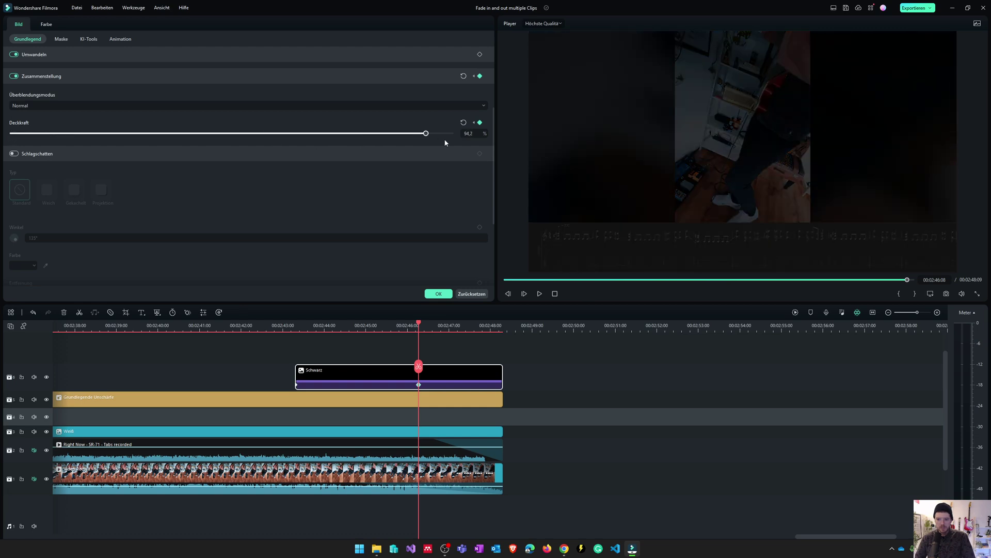
mouse_move(419, 367)
left_mouse_down()
mouse_move(370, 370)
mouse_move(401, 368)
left_mouse_up()
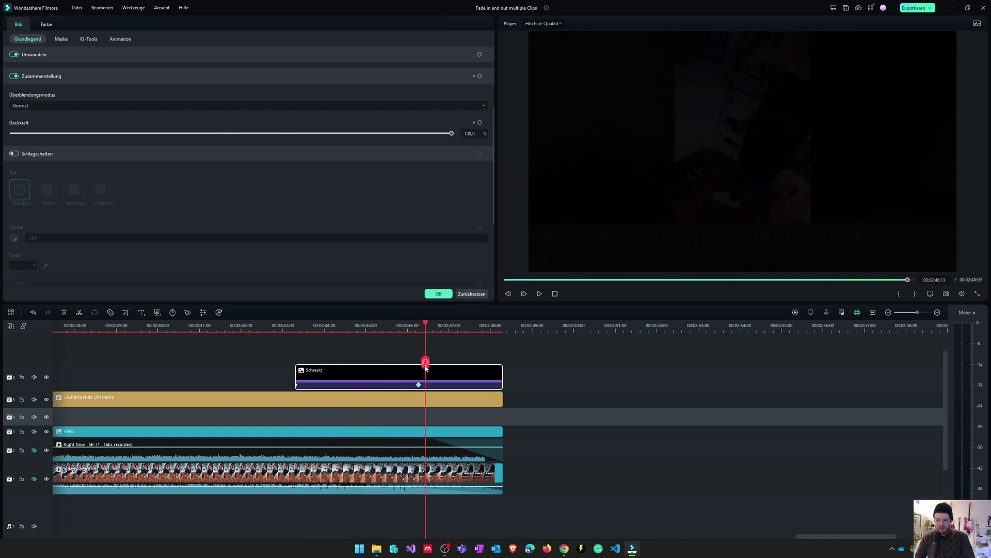
Extend the Schwarz clip earlier, move its 0% keyframe to the new start, and preview
left_click_drag(295, 376, 177, 372)
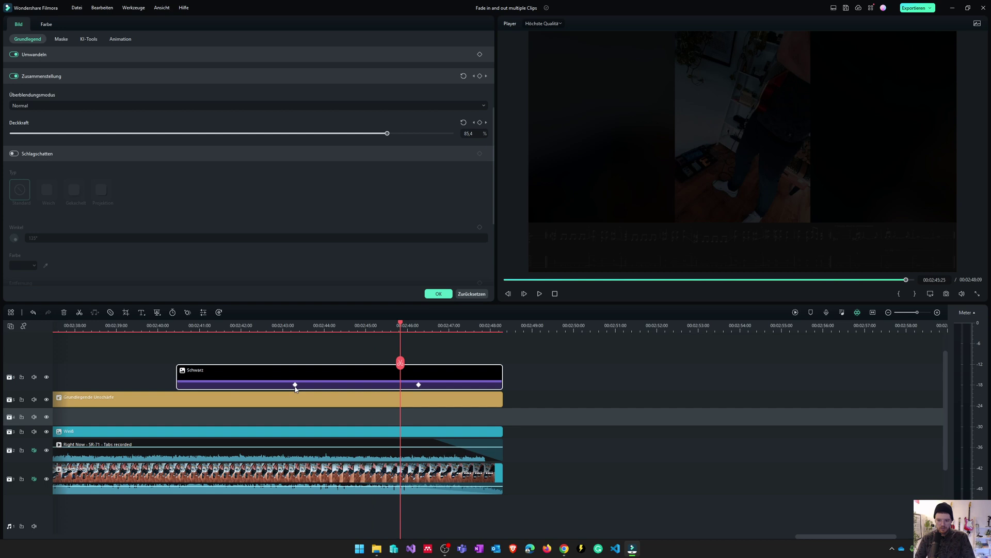
left_click_drag(296, 384, 201, 383)
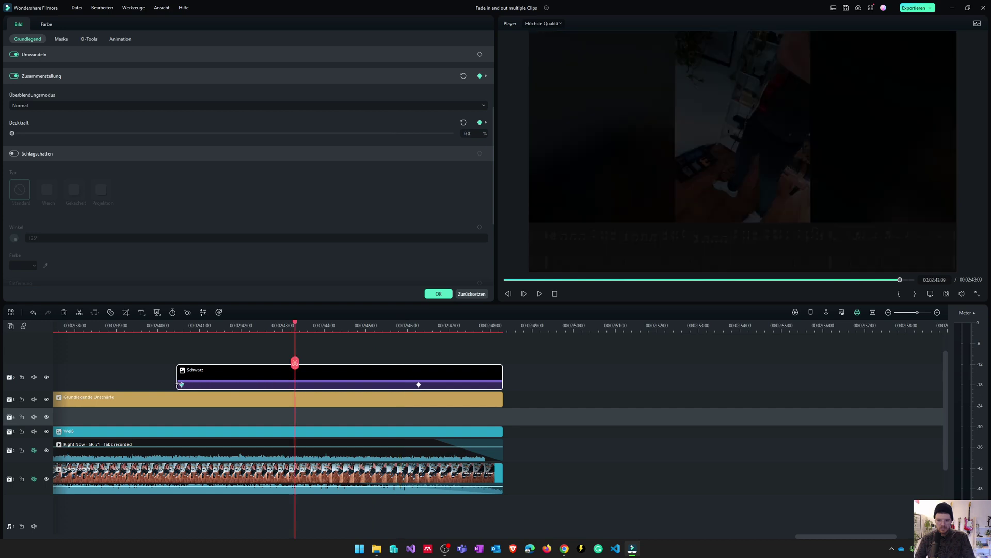
key("space")
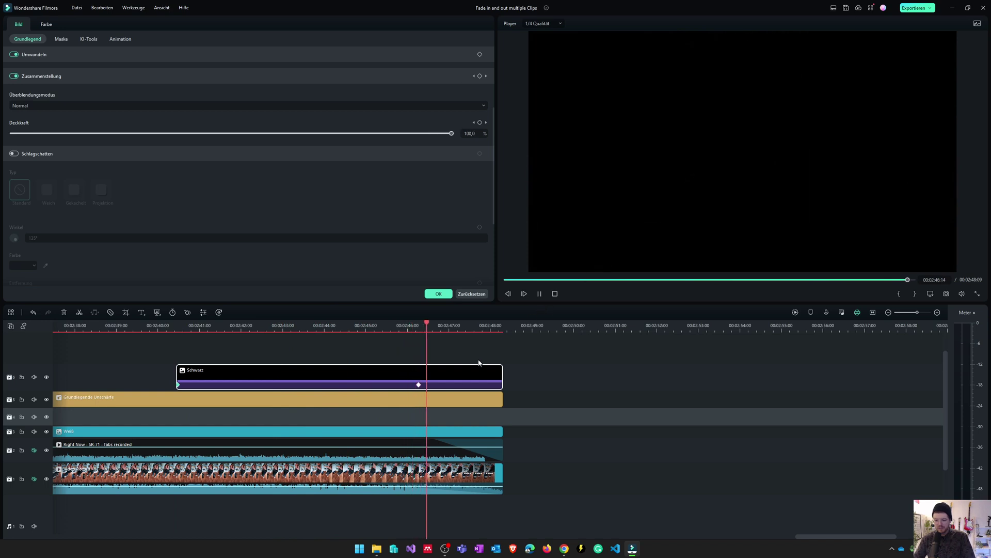
key("space")
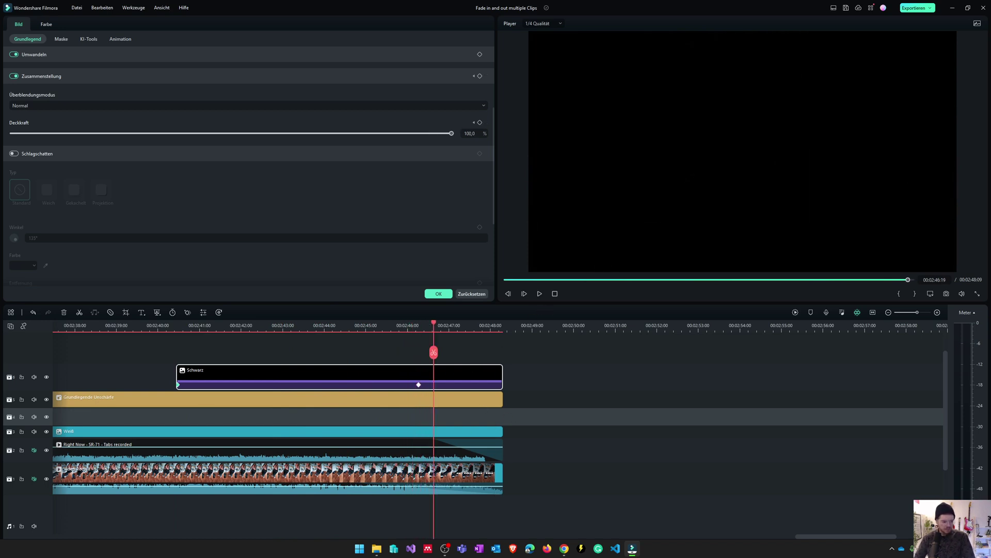
key("alt+Tab")
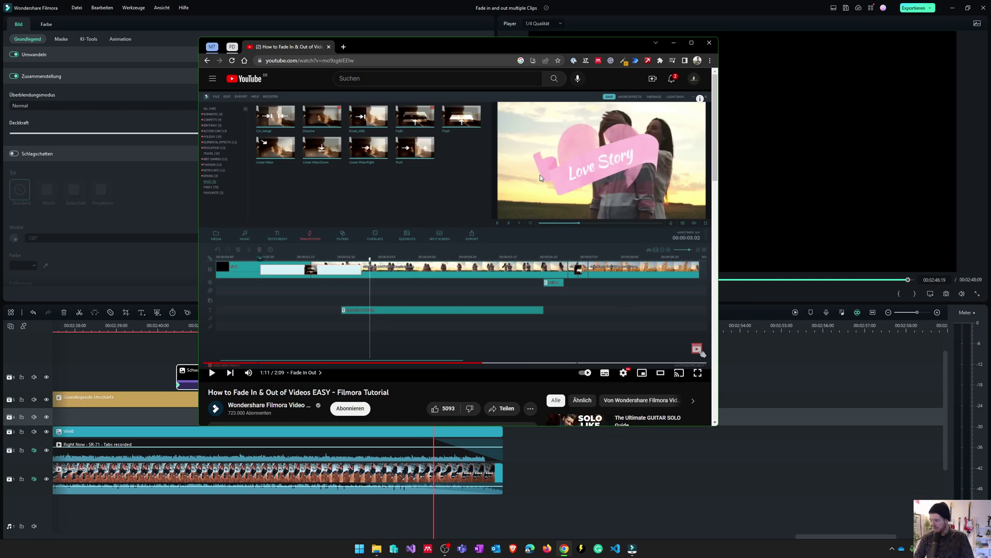